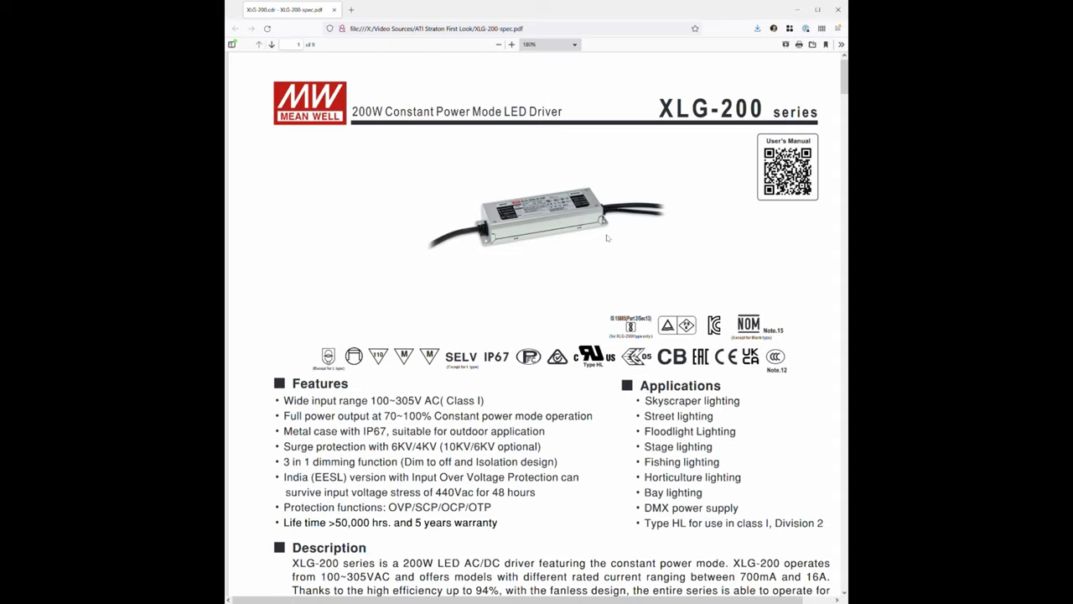
- Examine the XLG-200 driver datasheet from its features and model encoding through to the specification table on page 2
scroll(608, 436, "up", 1)
scroll(608, 436, "down", 3)
scroll(608, 436, "down", 3)
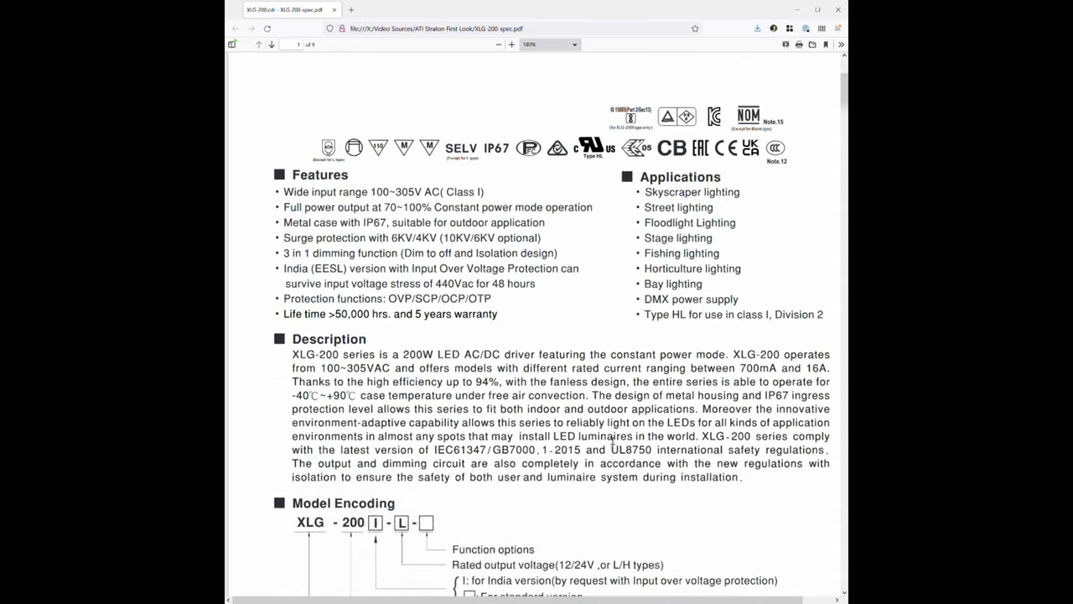
scroll(609, 438, "down", 2)
scroll(608, 436, "down", 4)
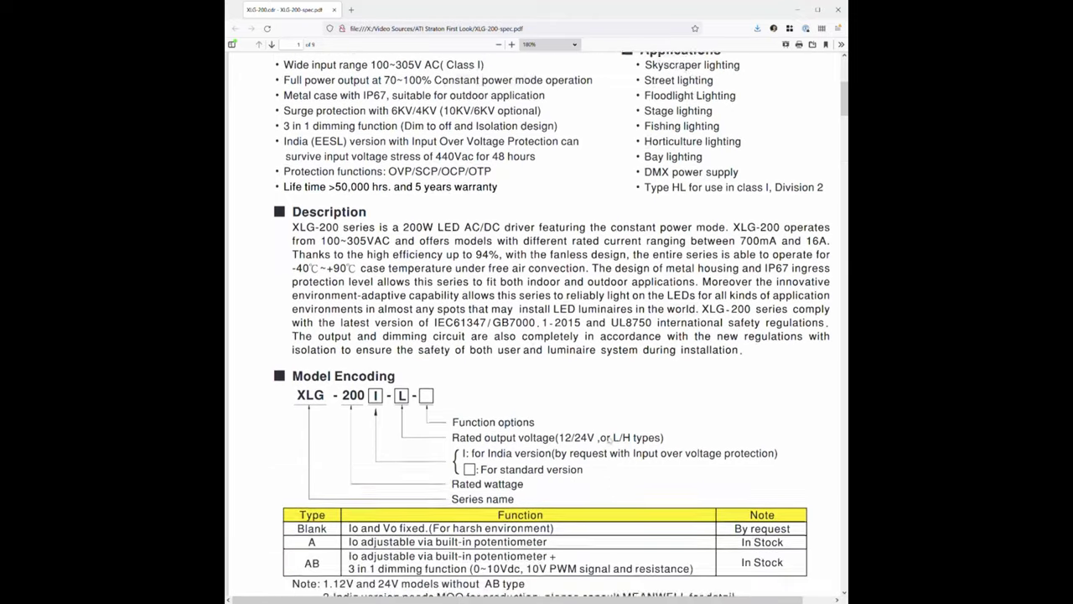
scroll(608, 438, "down", 3)
scroll(610, 440, "down", 8)
scroll(610, 438, "down", 2)
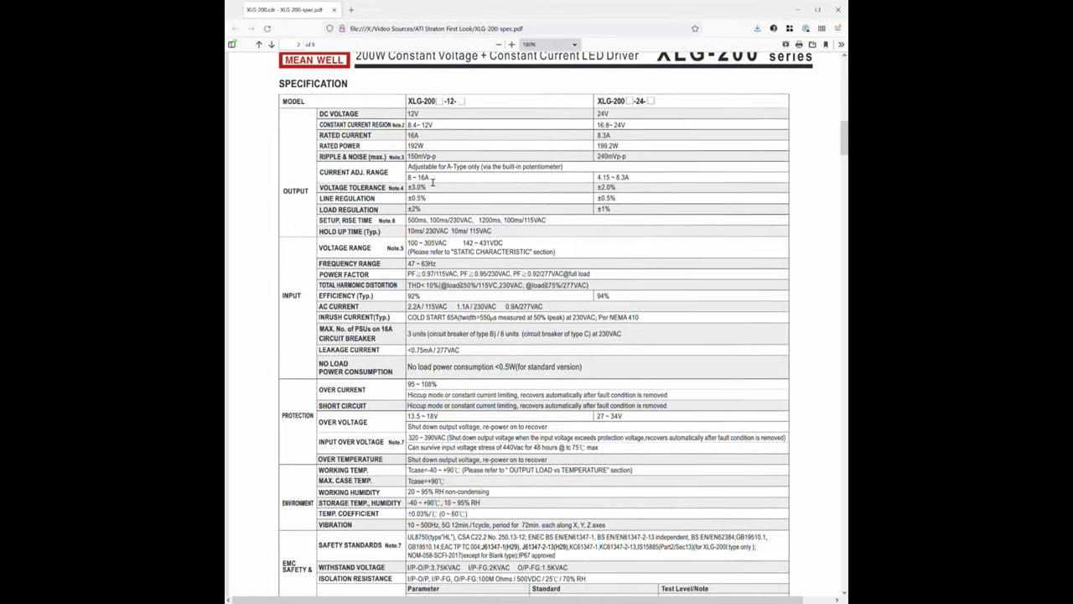
- Highlight the built-in potentiometer note for the current adjustment range, then the over-temperature shutdown text in the specification table
left_click_drag(420, 169, 564, 171)
left_click(493, 181)
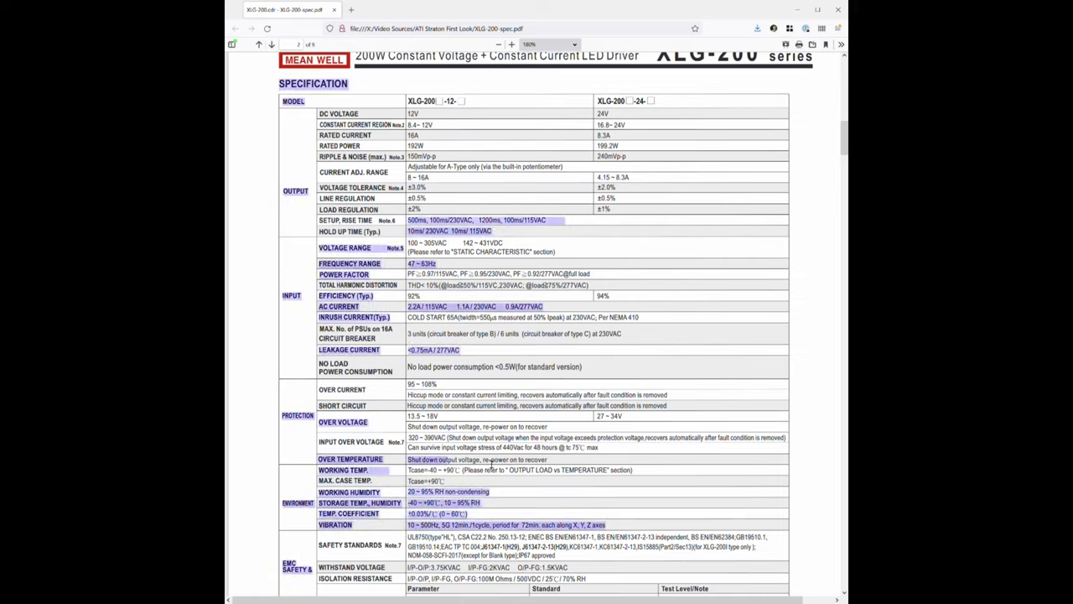
left_click_drag(411, 463, 566, 463)
left_click(566, 464)
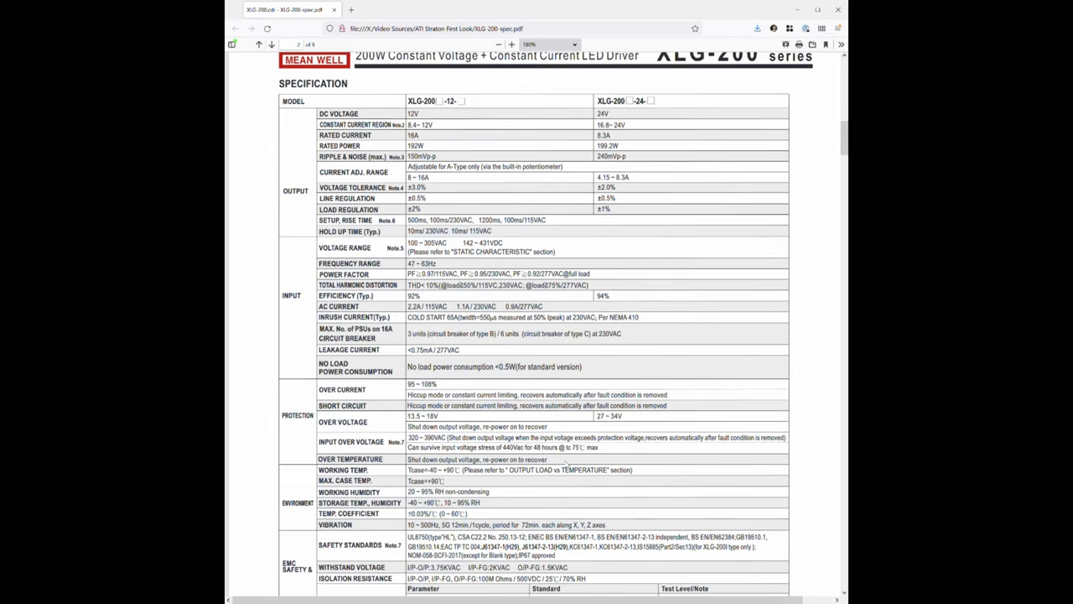
- Find the safety and EMC section of the specification table and highlight the withstand voltage values
scroll(566, 463, "down", 1)
scroll(568, 464, "down", 1)
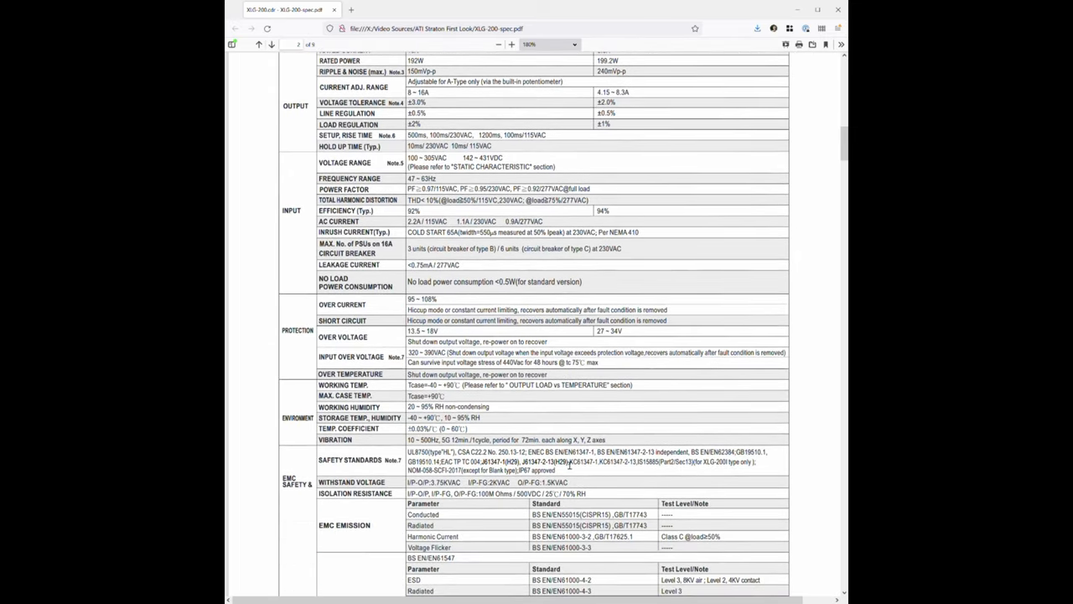
scroll(569, 463, "down", 2)
scroll(611, 436, "down", 1)
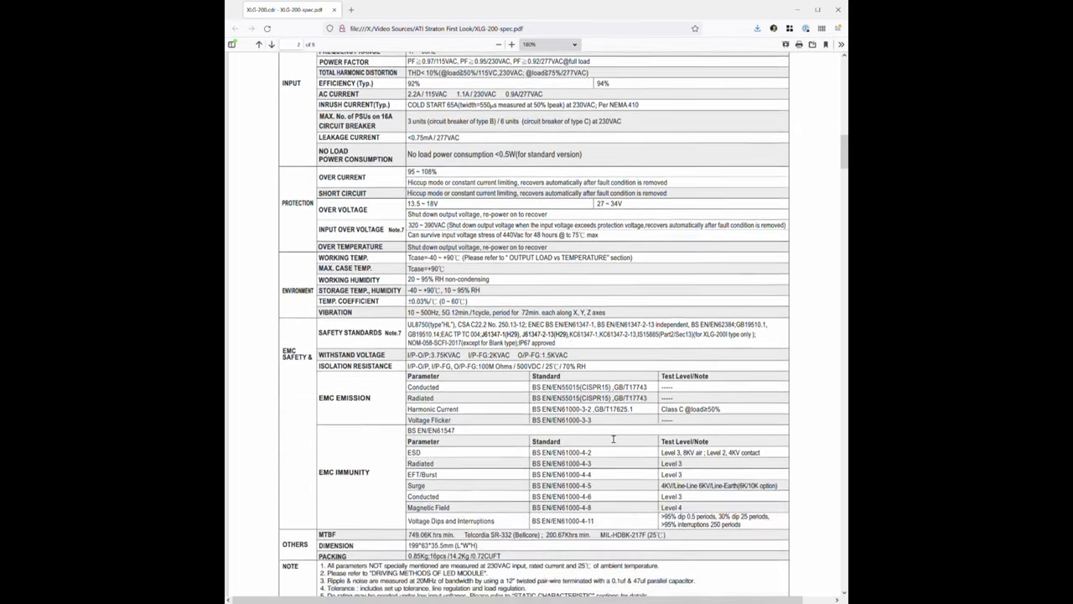
scroll(605, 438, "down", 2)
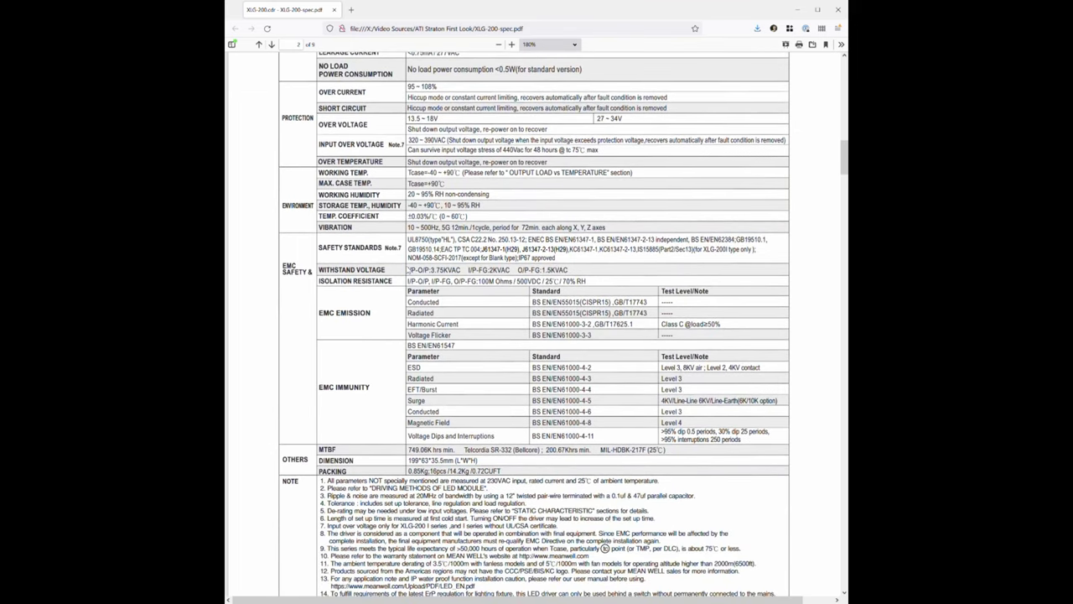
left_click_drag(408, 270, 571, 275)
left_click(571, 274)
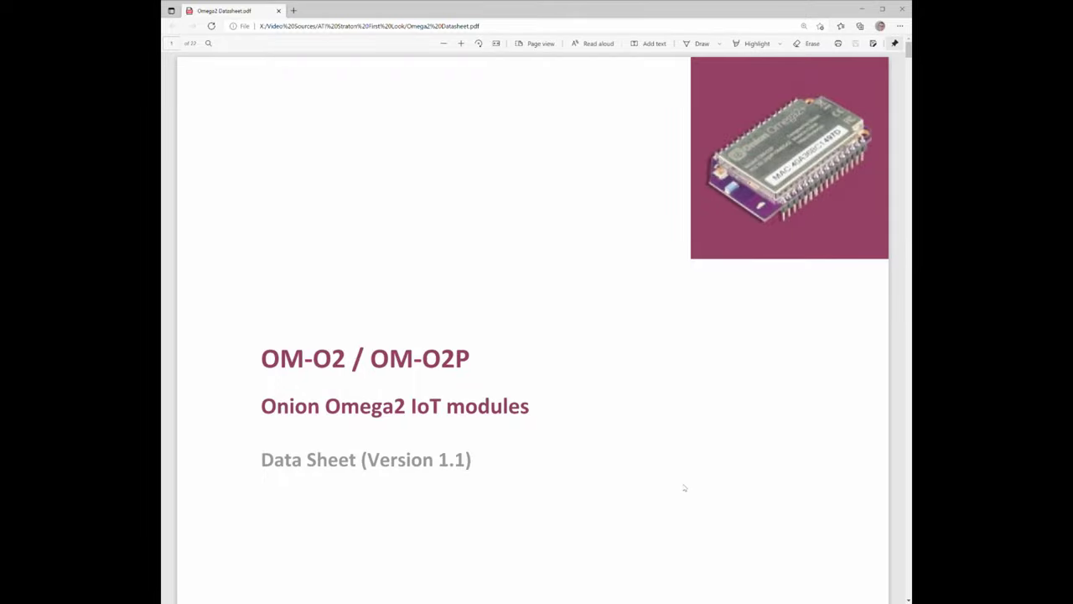
- Review the overview in the Omega2 datasheet and highlight "U.FL connector for optional external antenna" in the key highlights on page 4
scroll(683, 487, "down", 2)
scroll(683, 487, "down", 15)
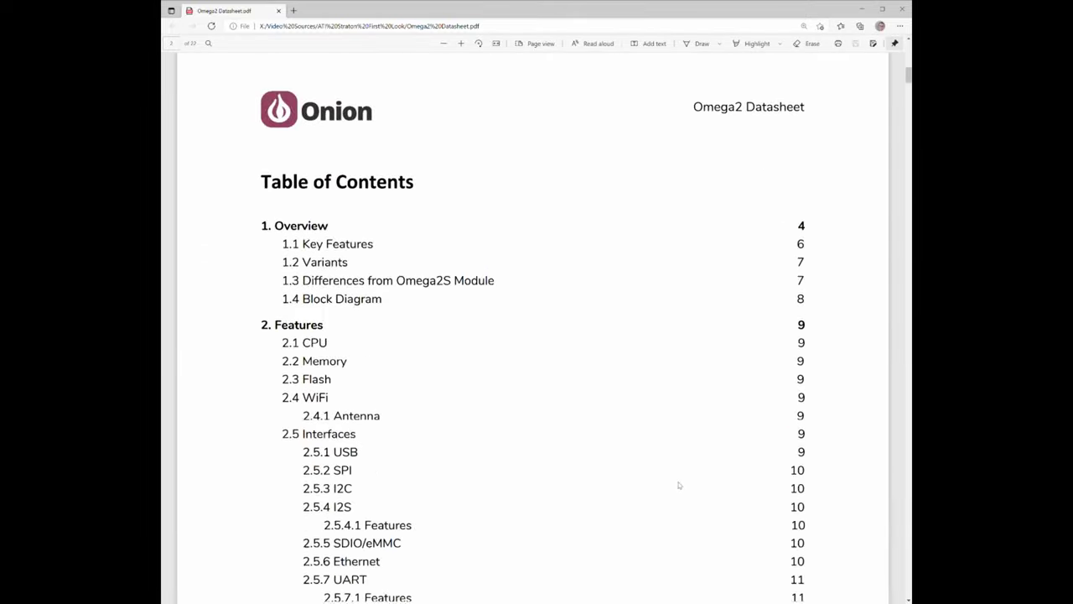
scroll(679, 485, "down", 15)
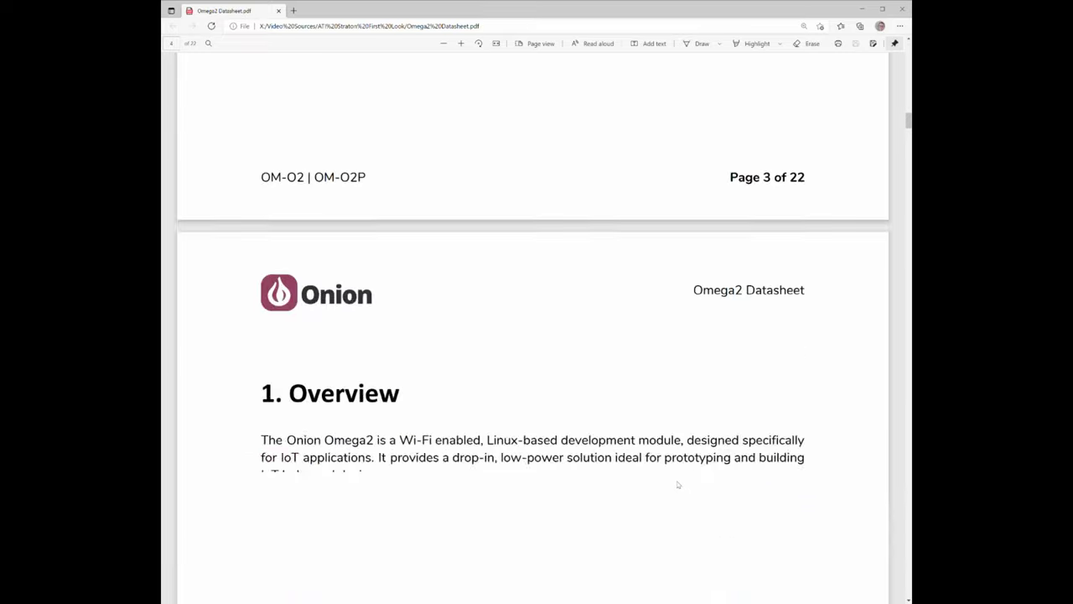
scroll(678, 484, "down", 6)
scroll(678, 485, "up", 6)
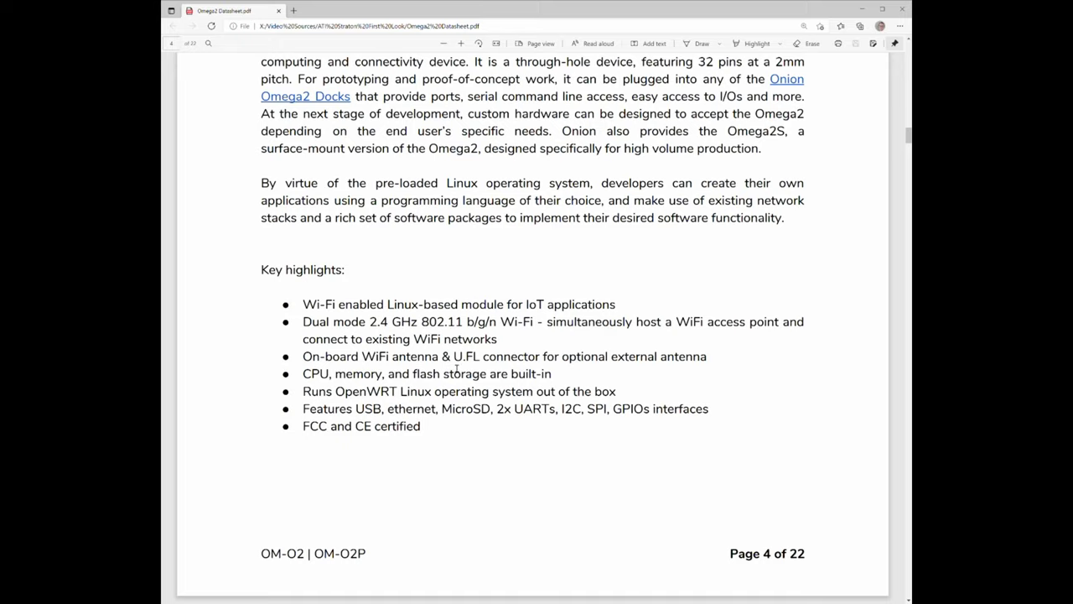
left_click_drag(454, 359, 725, 360)
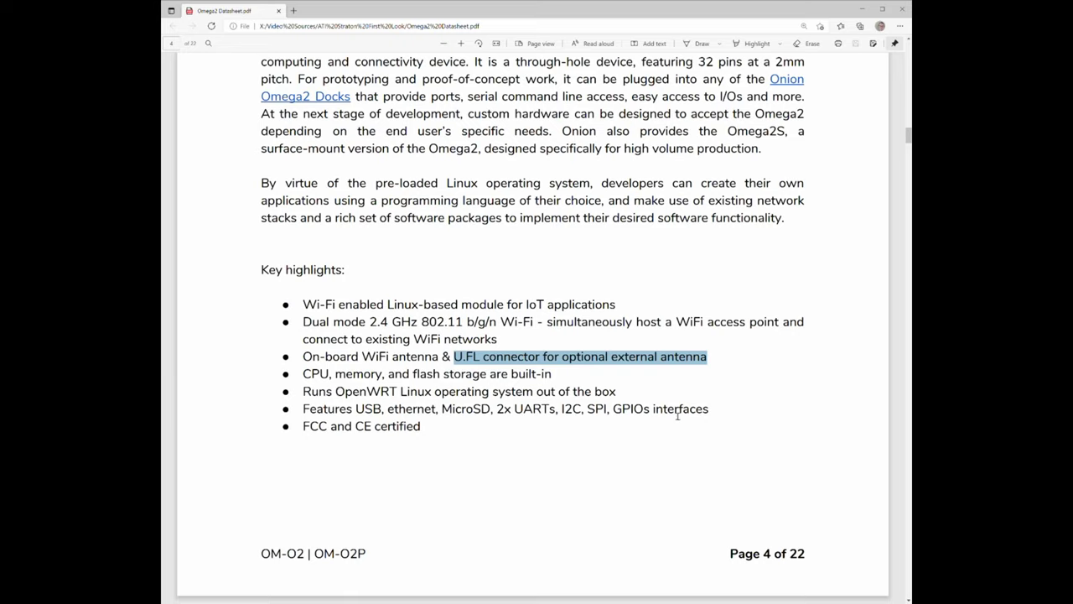
left_click(429, 438)
scroll(438, 457, "up", 2)
scroll(444, 465, "down", 4)
scroll(447, 471, "down", 5)
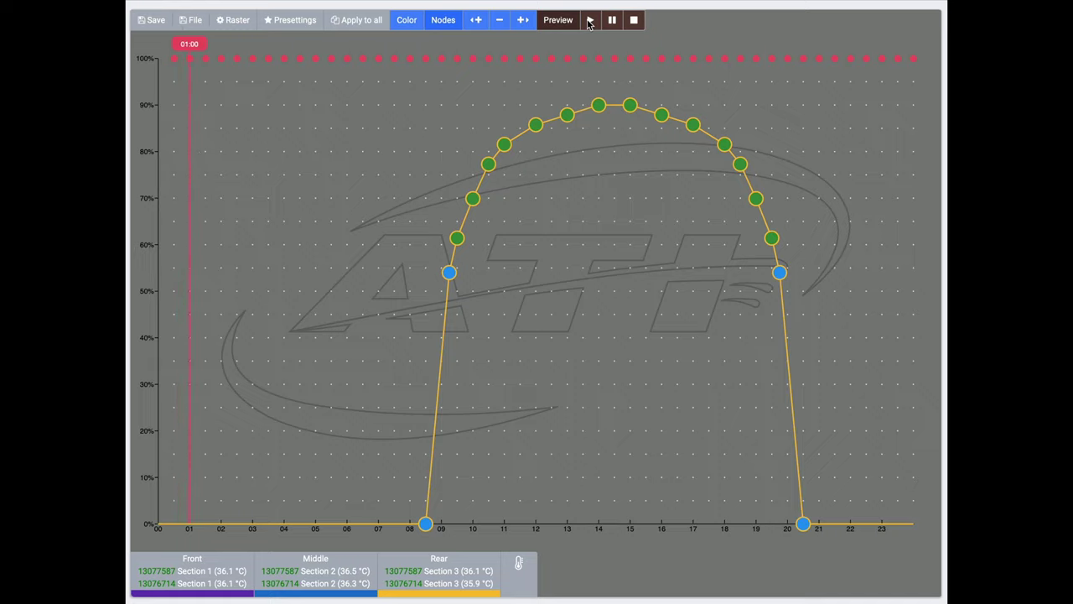
- Run the preview of the light's daily intensity schedule and lower the screen brightness
key("XF86MonBrightnessDown")
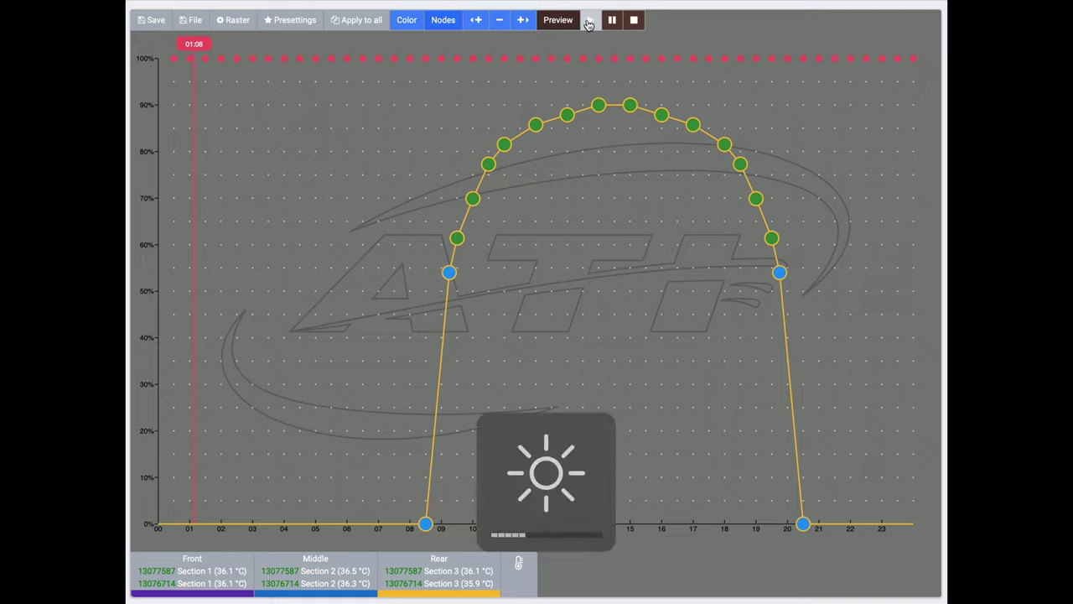